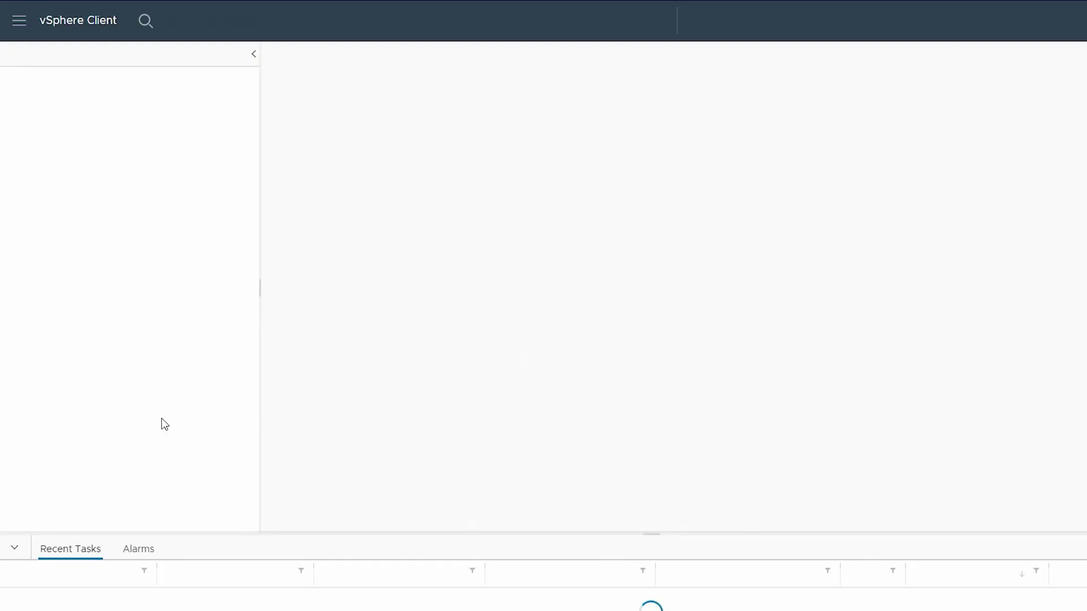
Expand vCenter, VxRail-Datacenter and the cluster, then list host svtlab12-vb-esx1's virtual machines.
left_click(19, 21)
left_click(43, 112)
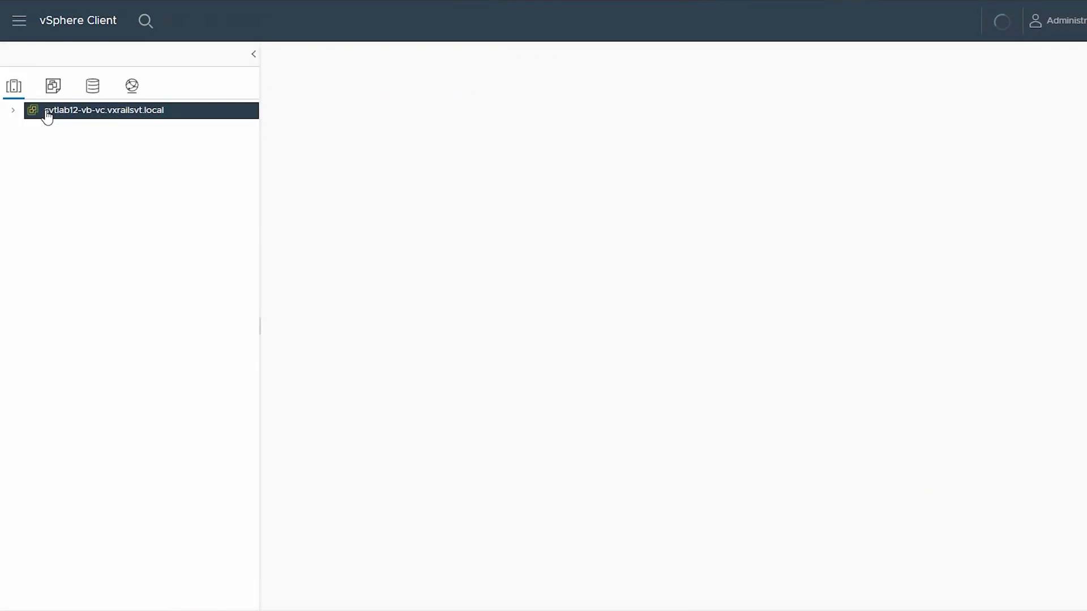
left_click(13, 111)
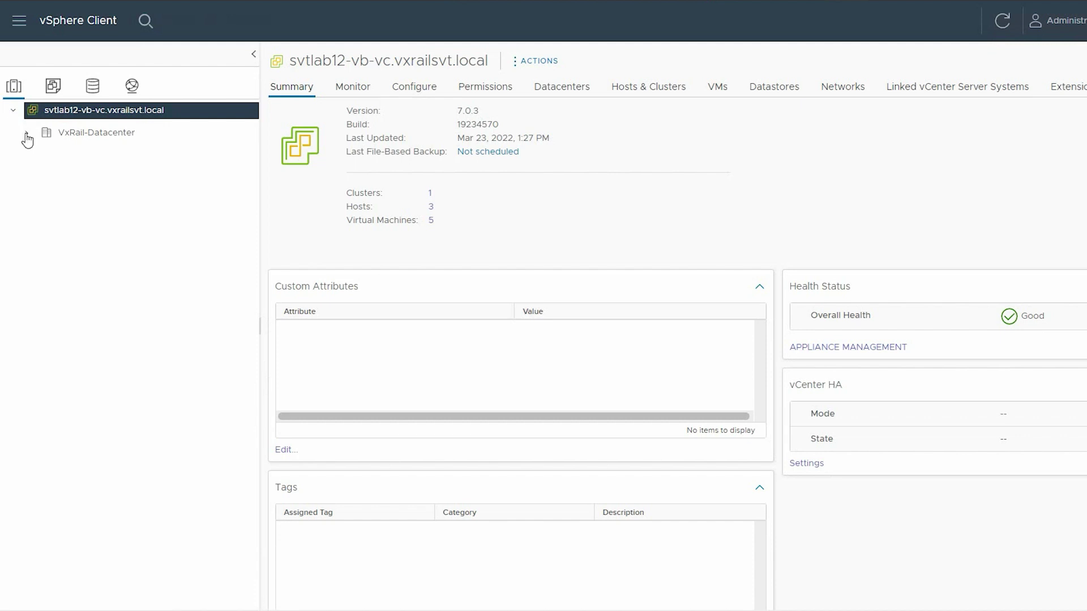
left_click(26, 134)
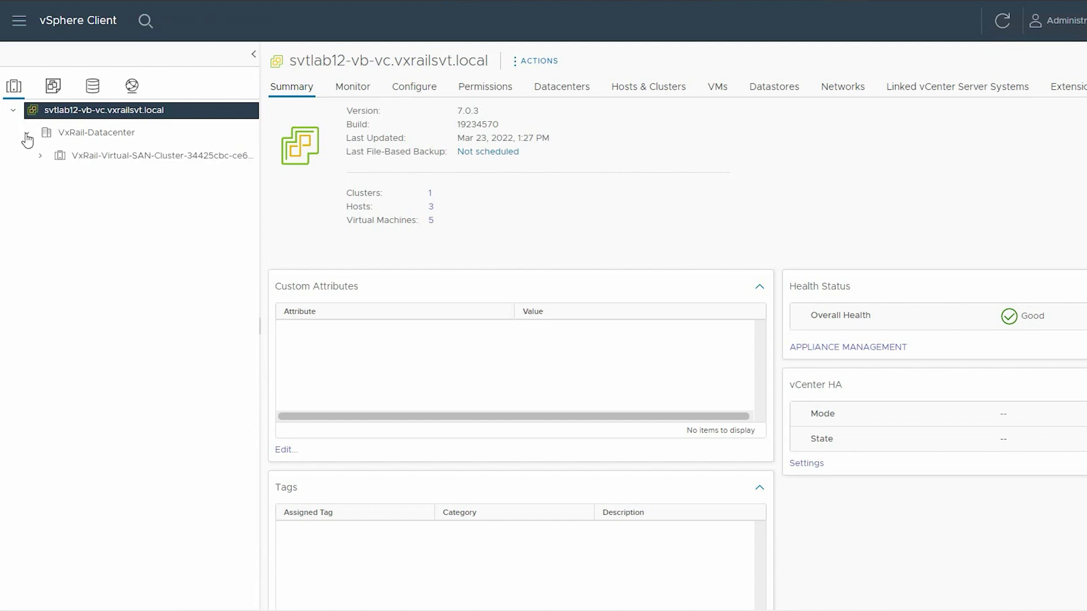
left_click(40, 163)
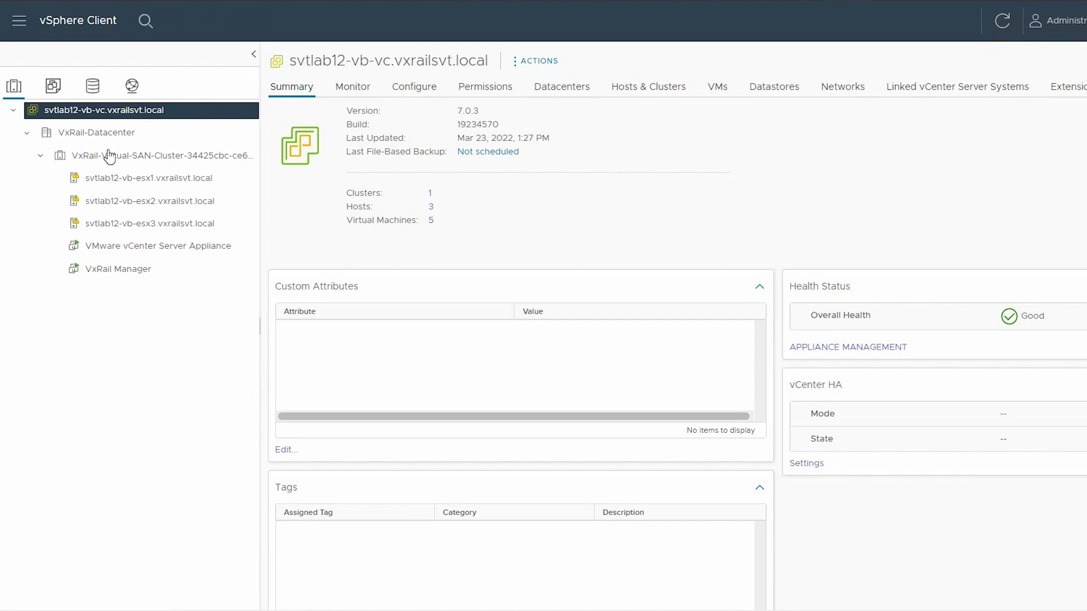
left_click(151, 162)
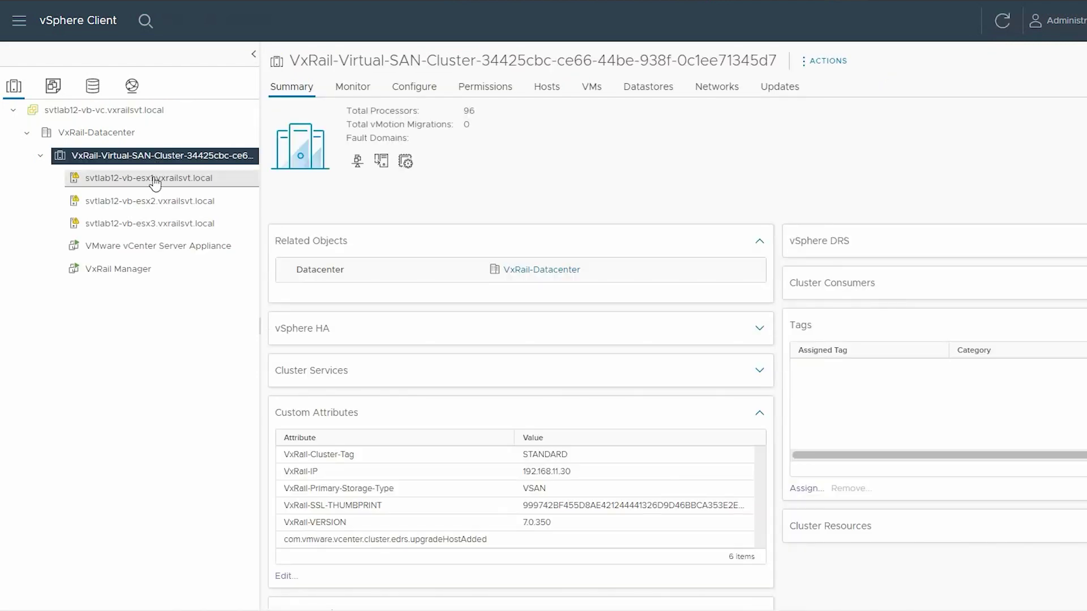
left_click(224, 184)
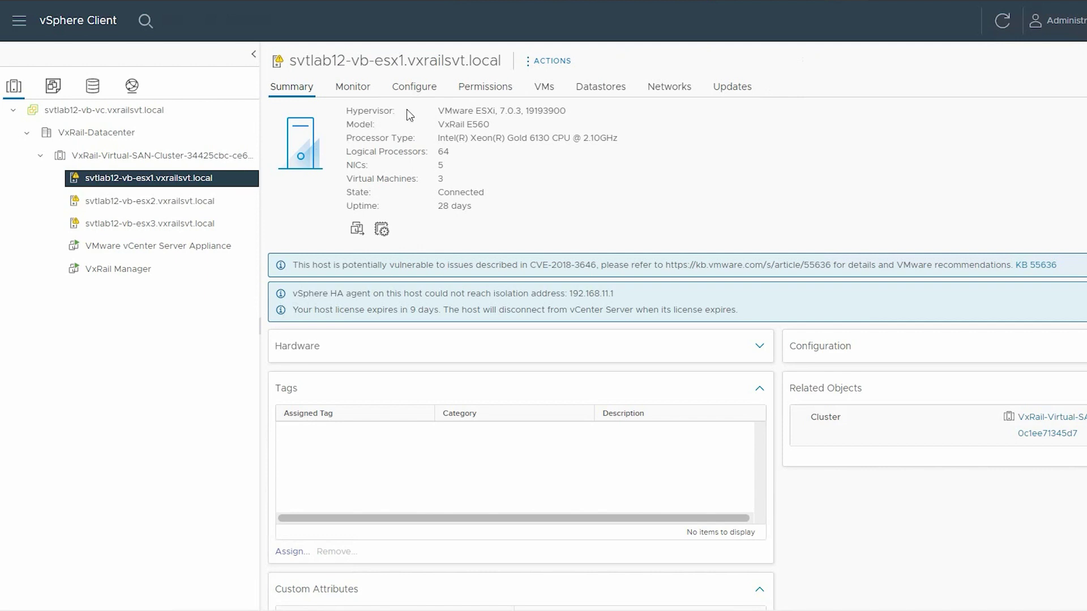
left_click(544, 91)
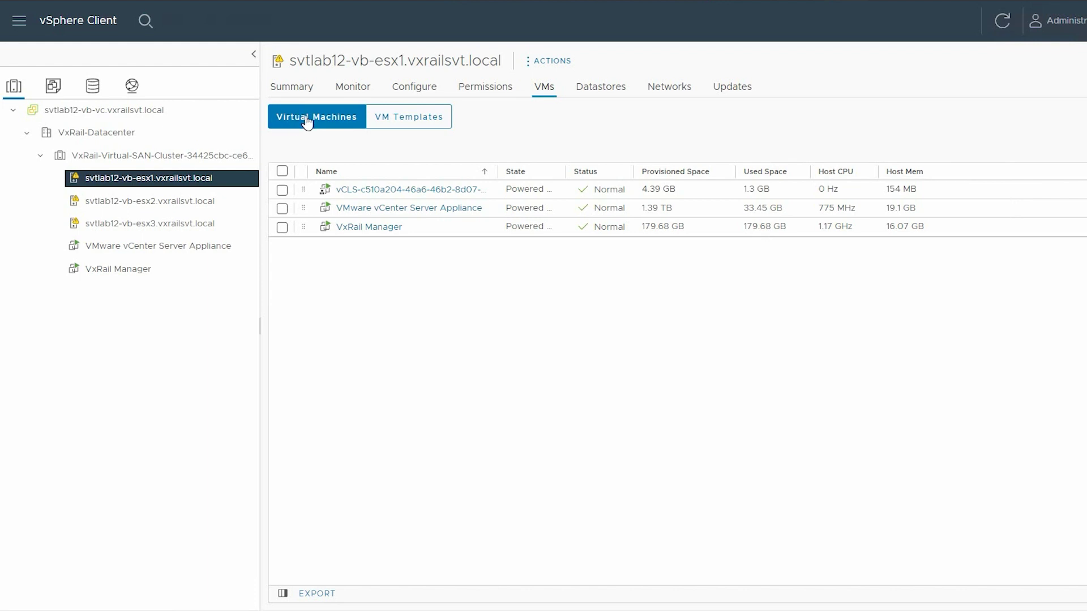
Start migrating the vCenter Server Appliance VM, changing both compute resource and storage.
right_click(367, 216)
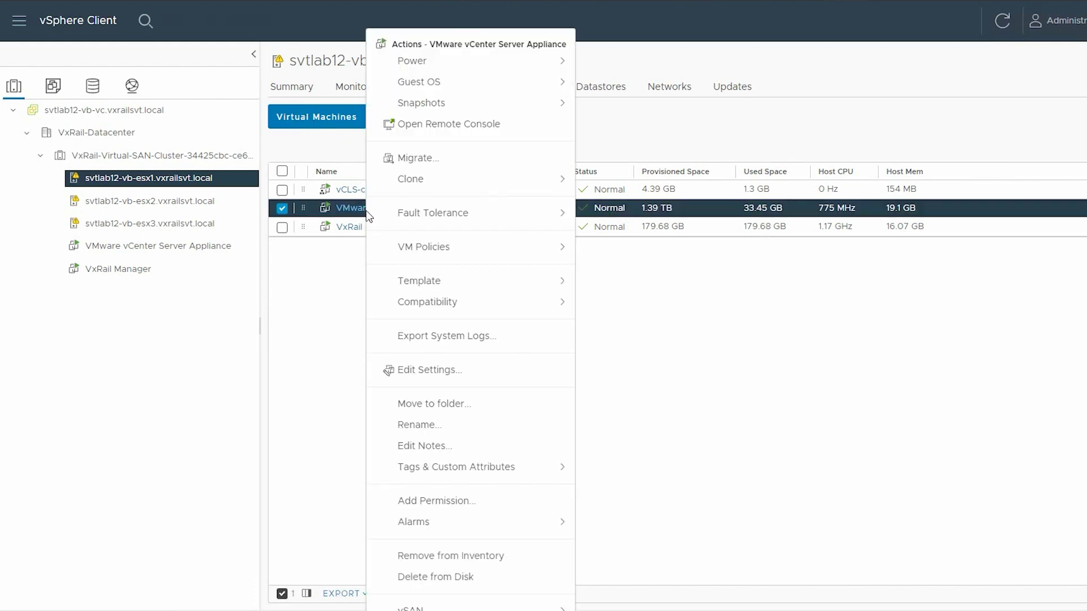
left_click(416, 158)
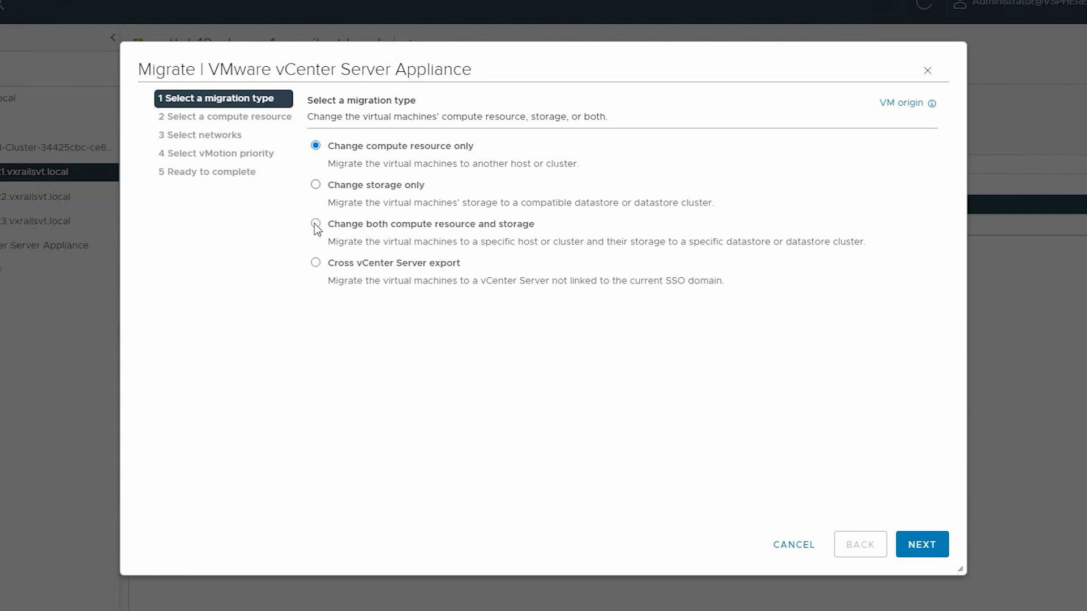
left_click(316, 226)
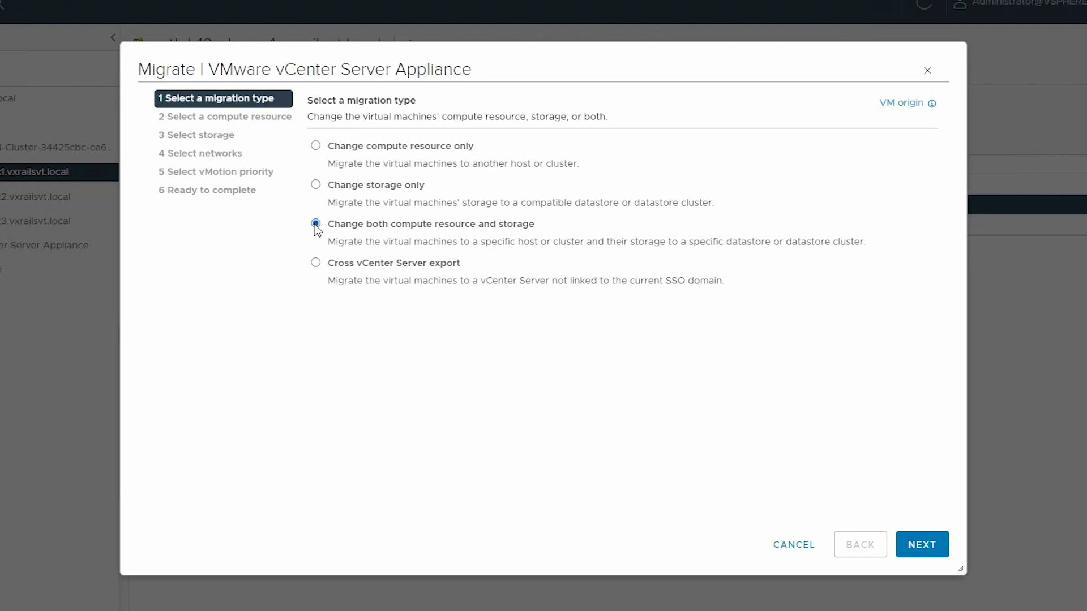
left_click(917, 545)
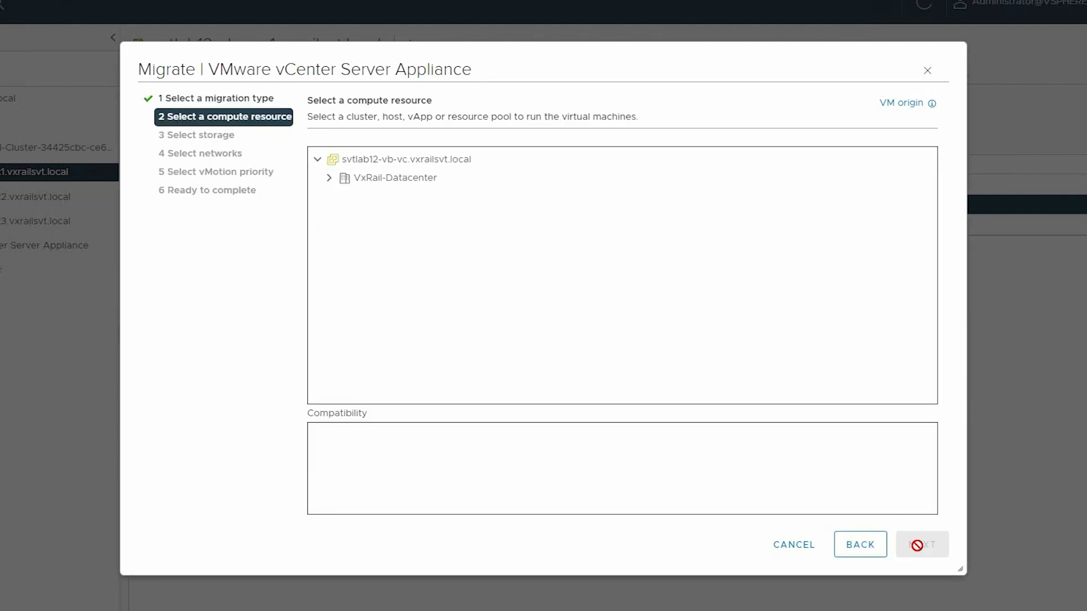
Send it to host svtlab12-vb-esx2 on the vSAN datastore with default network and high vMotion priority.
left_click(329, 179)
left_click(342, 198)
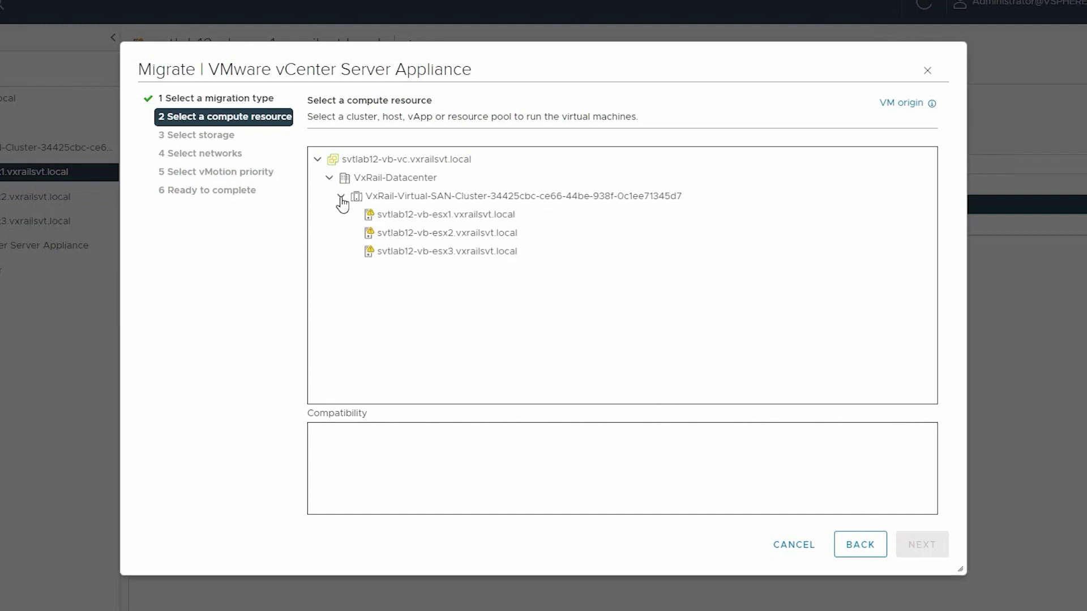
left_click(421, 215)
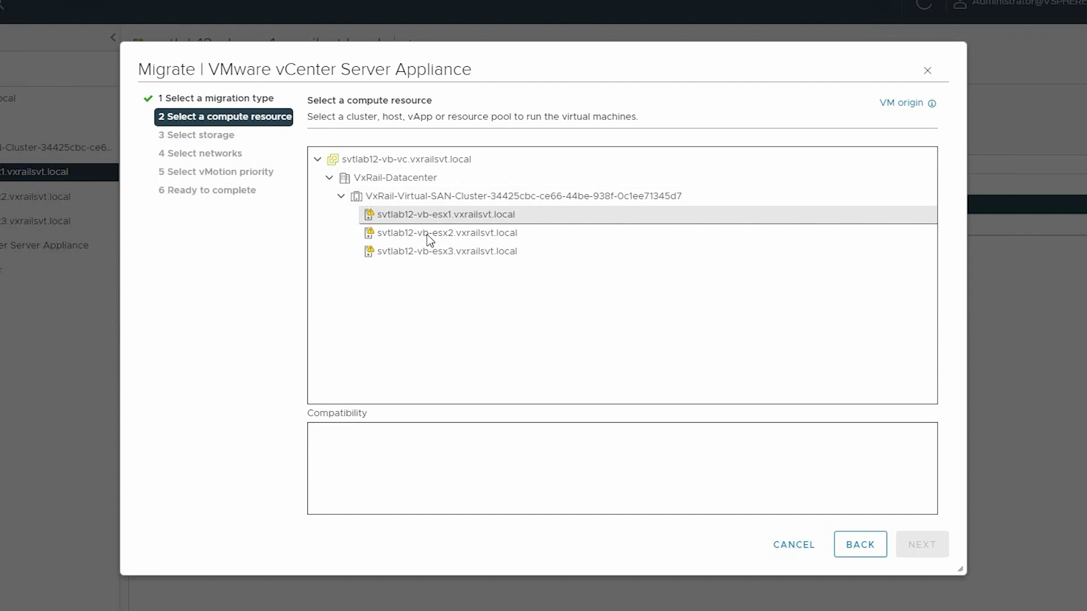
left_click(427, 235)
left_click(927, 552)
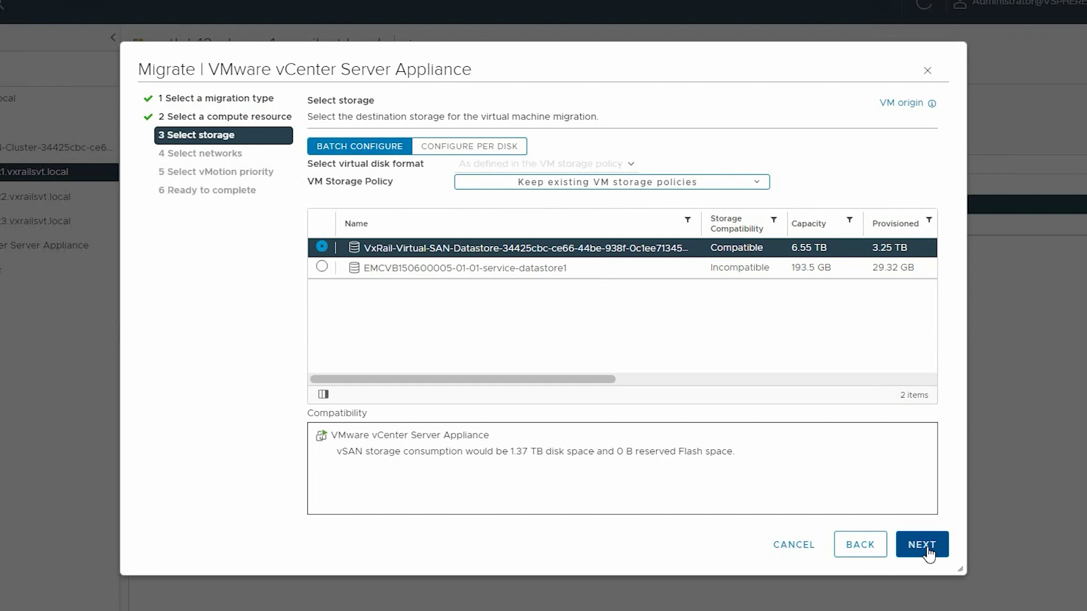
left_click(927, 548)
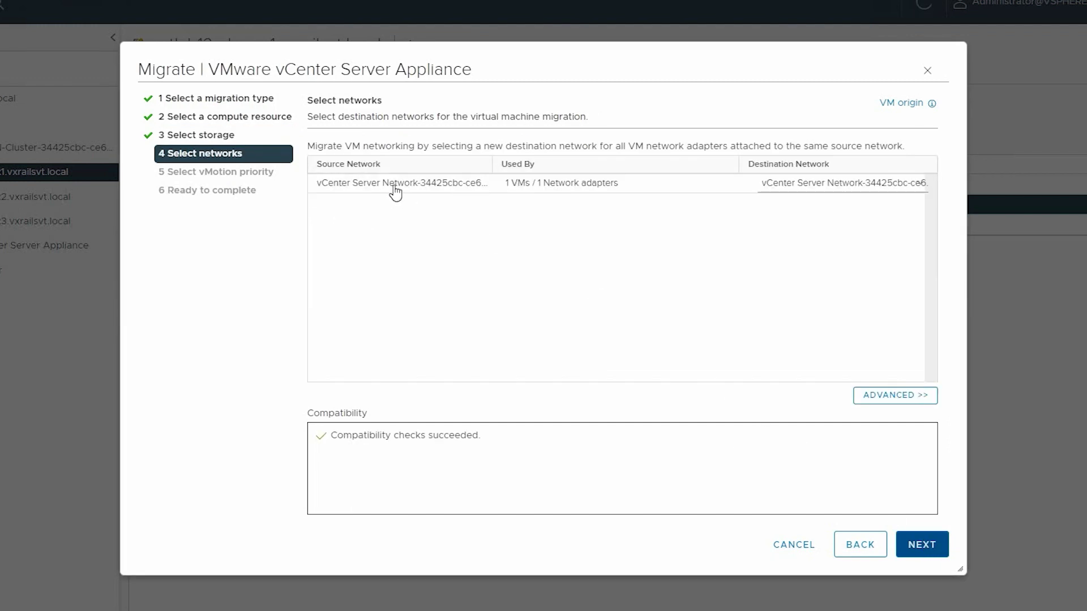
left_click(395, 190)
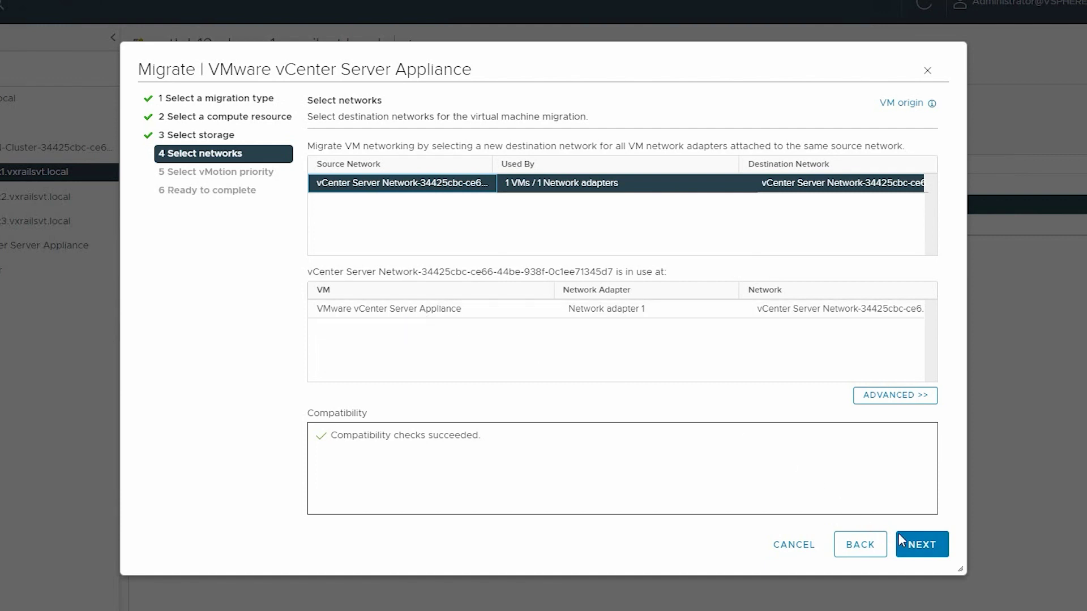
left_click(921, 547)
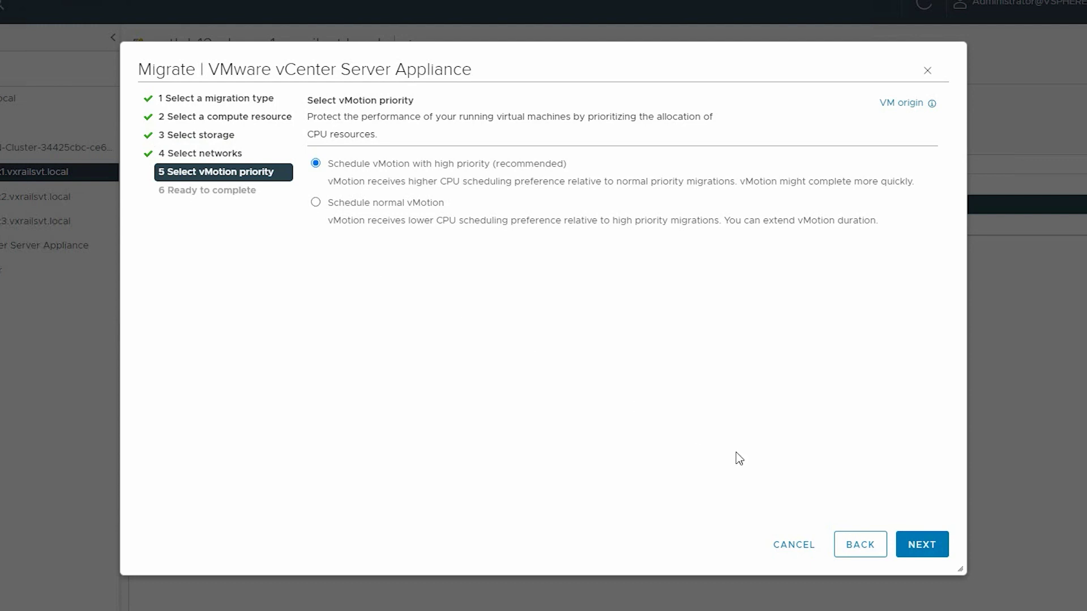
left_click(922, 547)
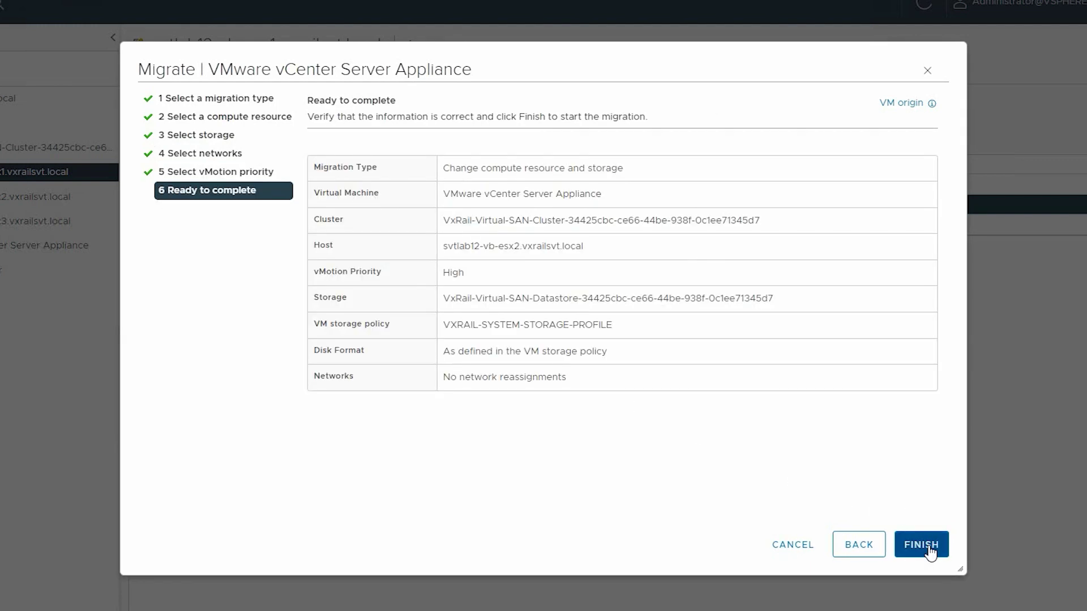
left_click(929, 547)
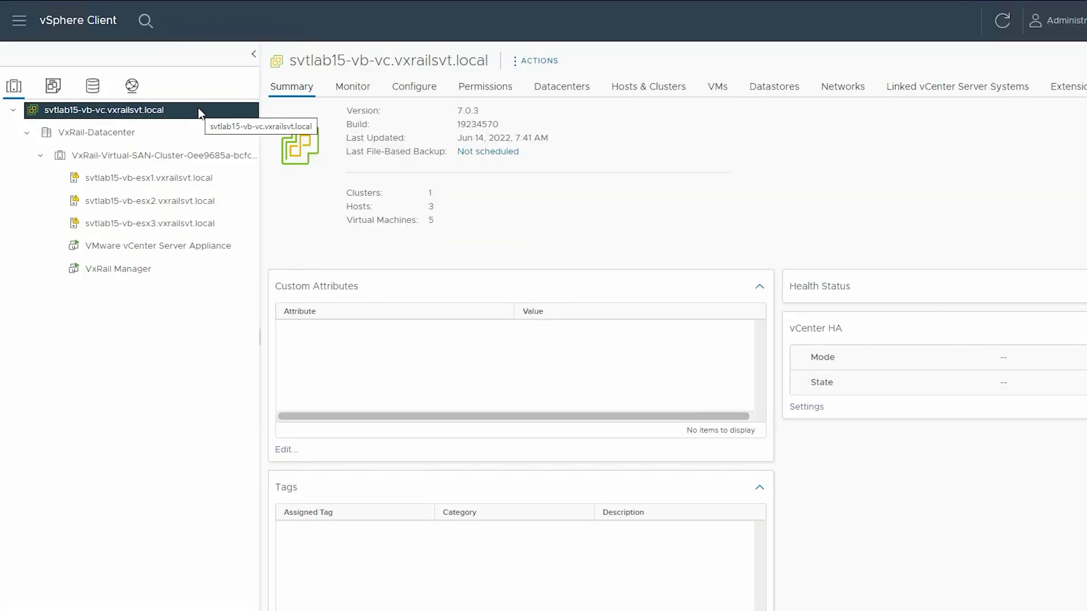
From the cluster's Hosts list, put svtlab15-vb-esx1 into maintenance mode, moving powered-off and suspended VMs.
left_click(168, 158)
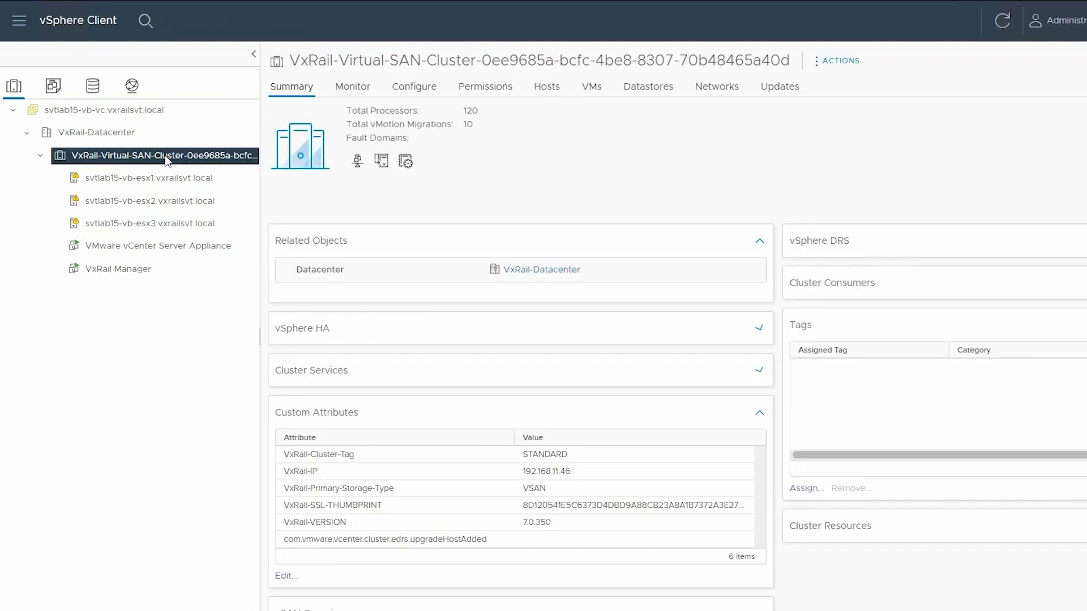
left_click(552, 91)
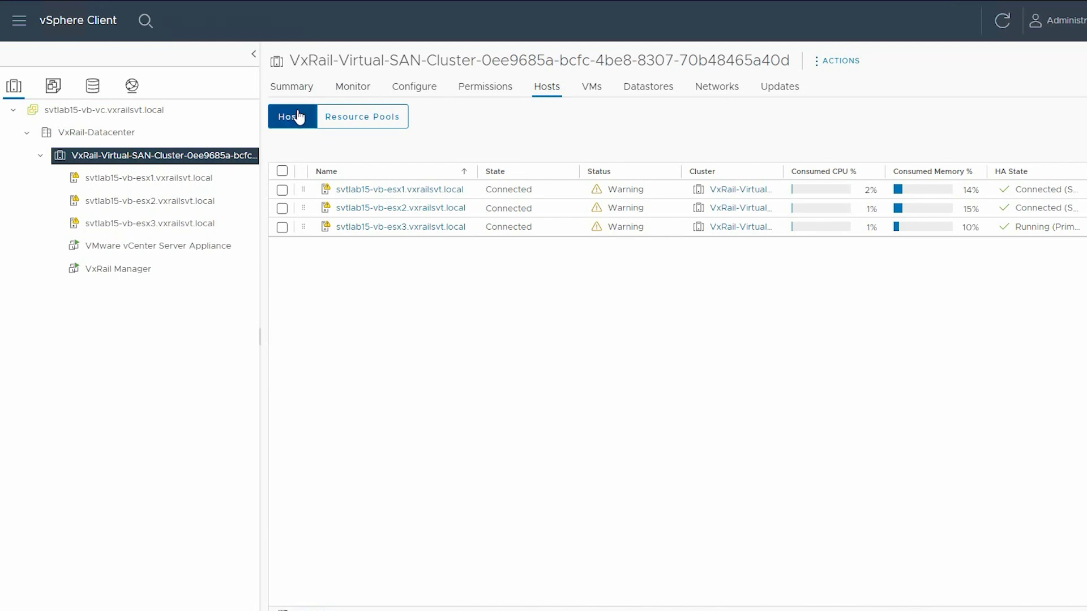
right_click(349, 191)
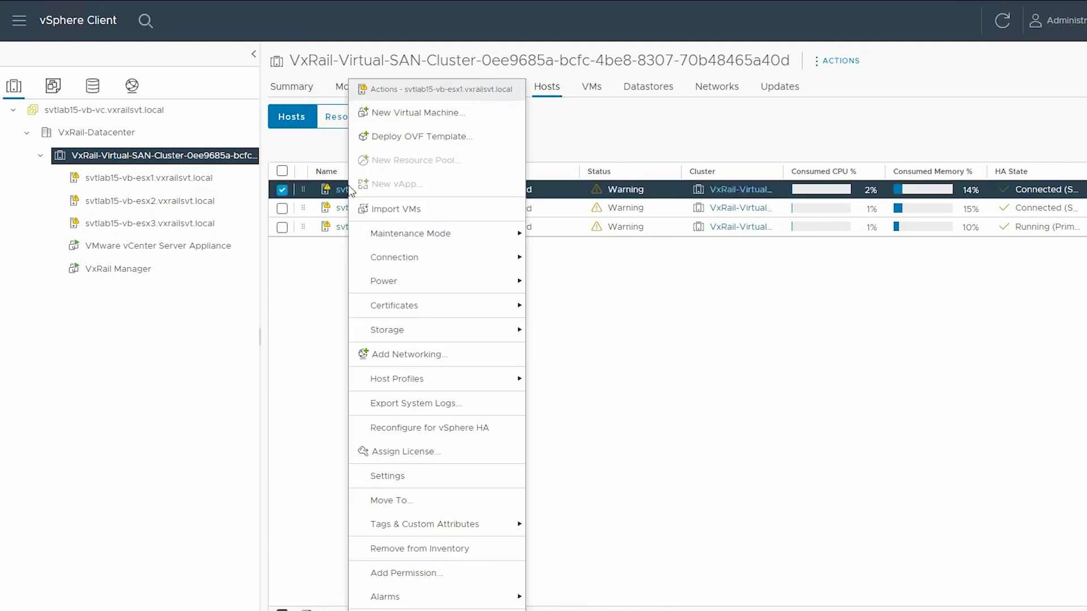
mouse_move(437, 236)
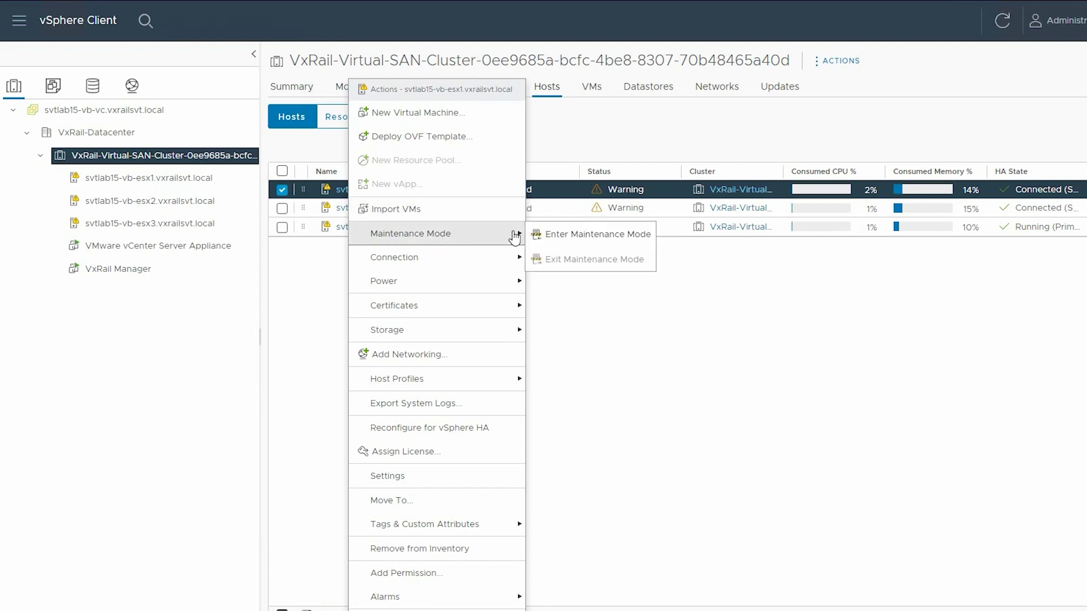
left_click(577, 237)
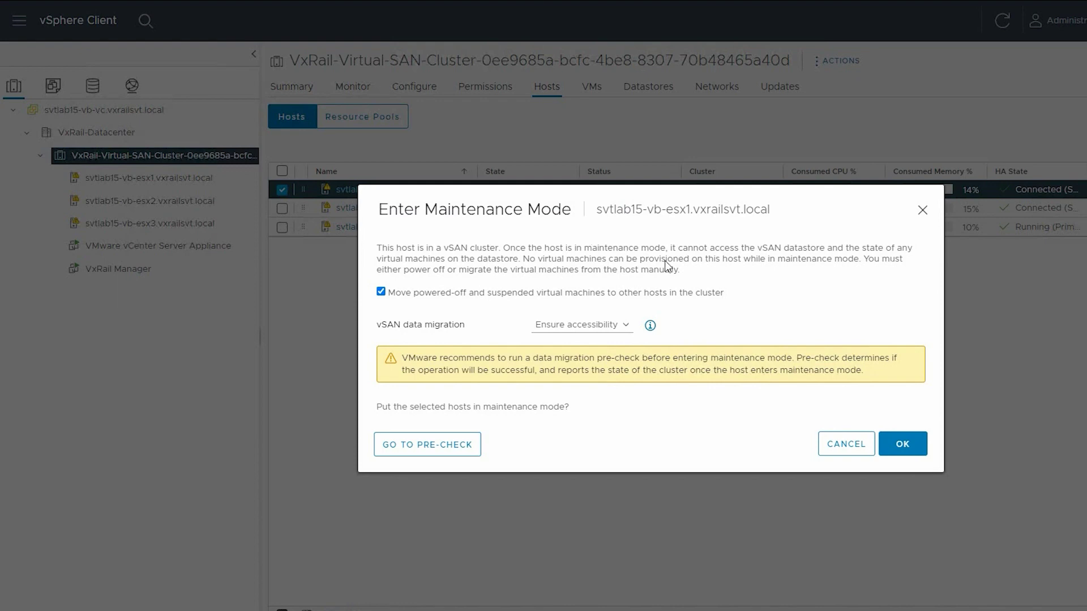
left_click(902, 448)
left_click(804, 387)
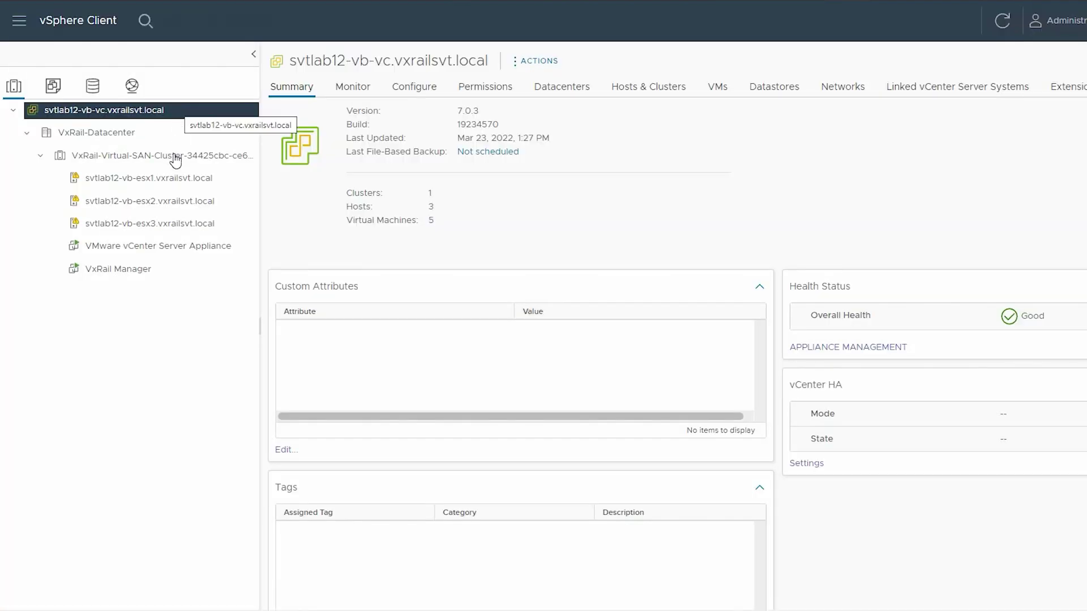
Review the VxRail cluster's configuration settings down to VxRail Health Monitoring.
left_click(176, 161)
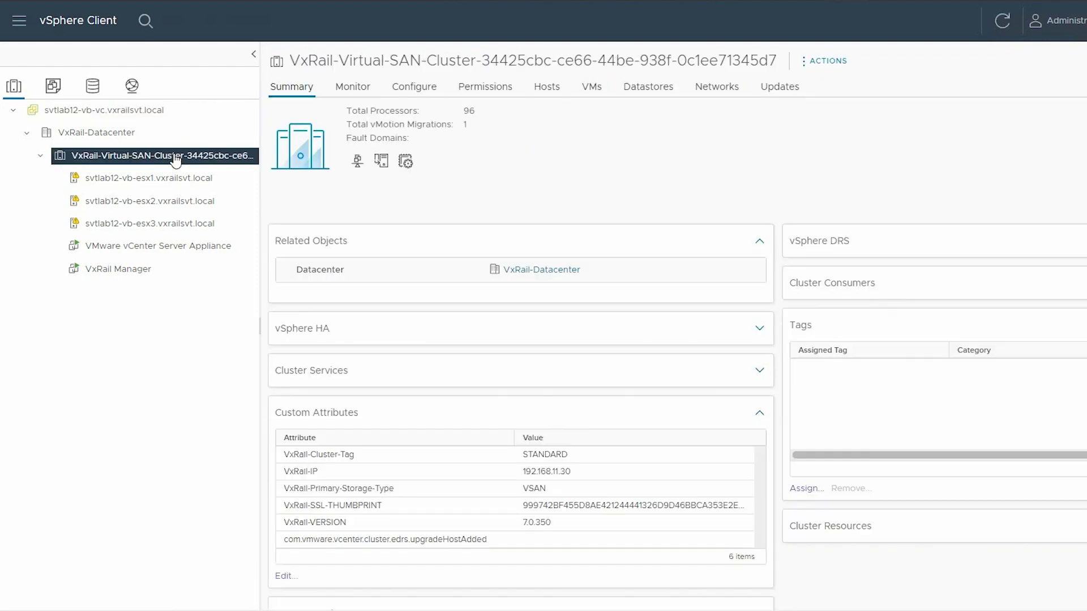
left_click(422, 91)
left_click_drag(413, 165, 413, 381)
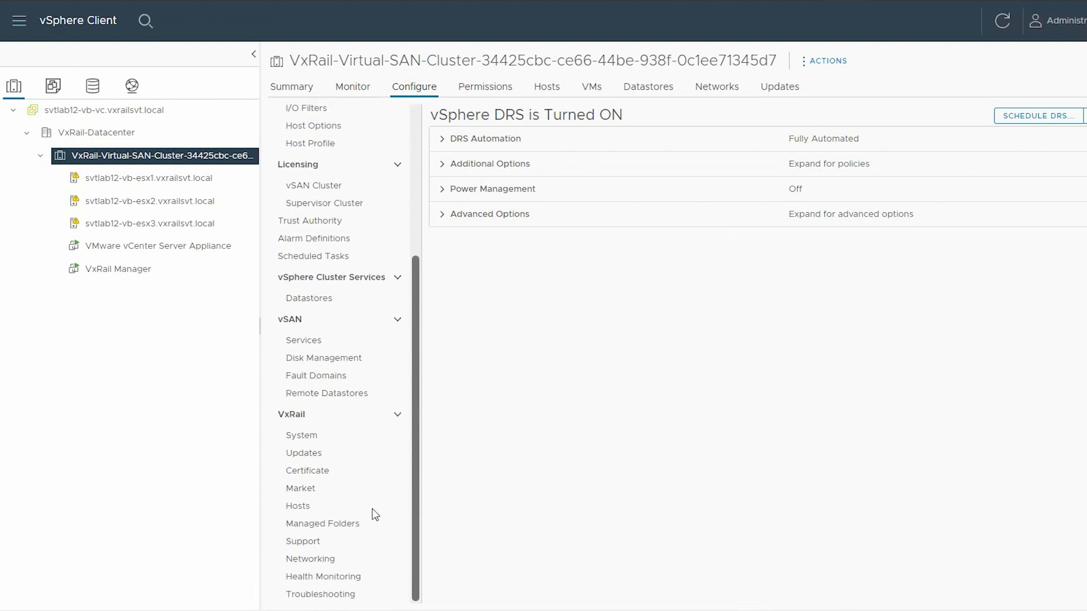
left_click(316, 578)
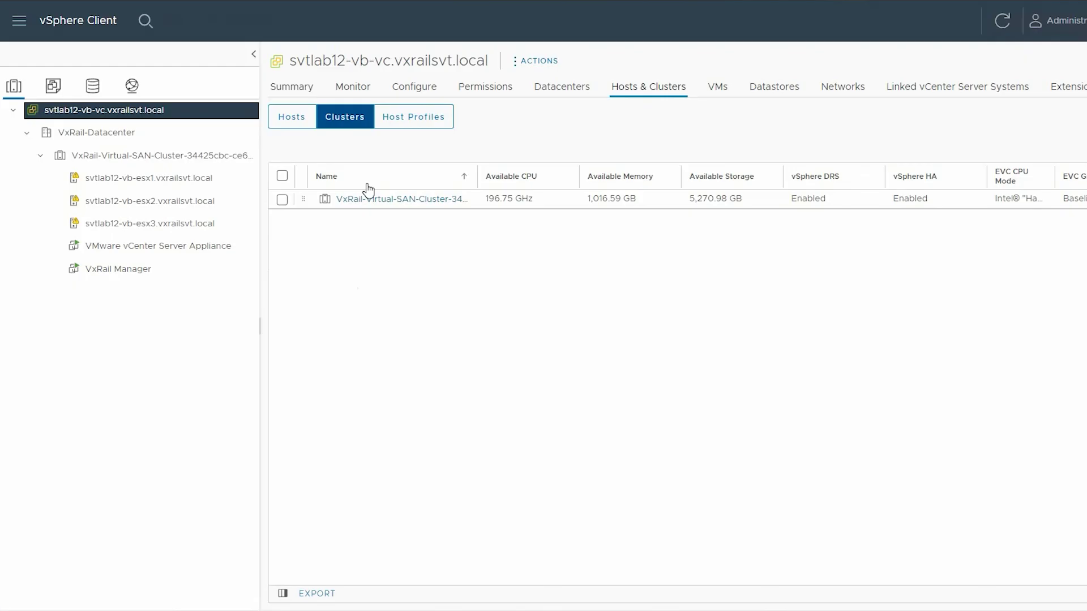
In the cluster's VxRail Physical View, select the esx1 chassis and choose Shutdown Host from its actions.
left_click(370, 207)
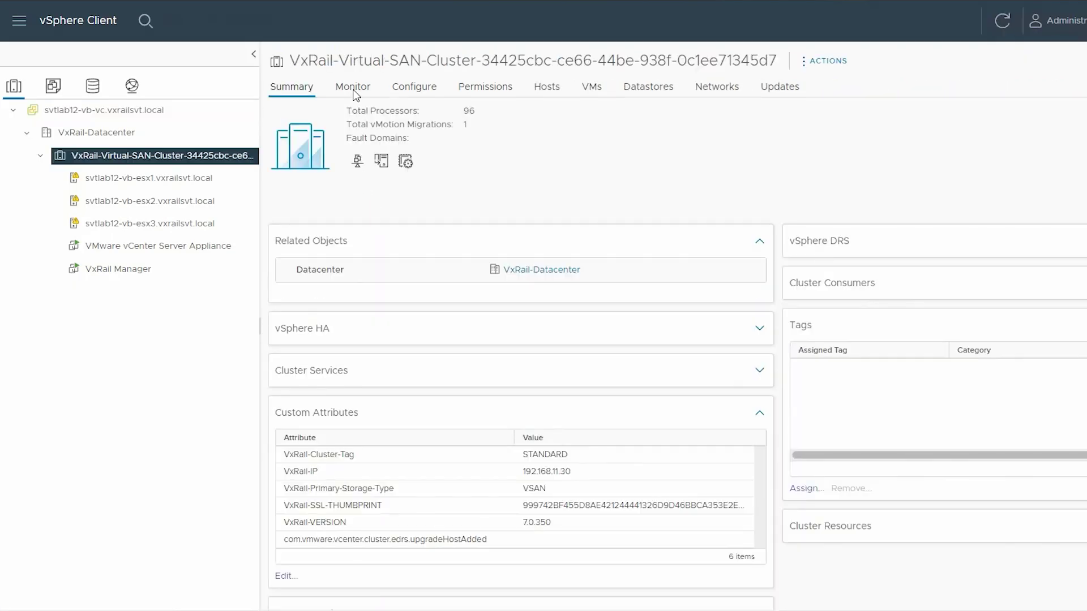
left_click(355, 92)
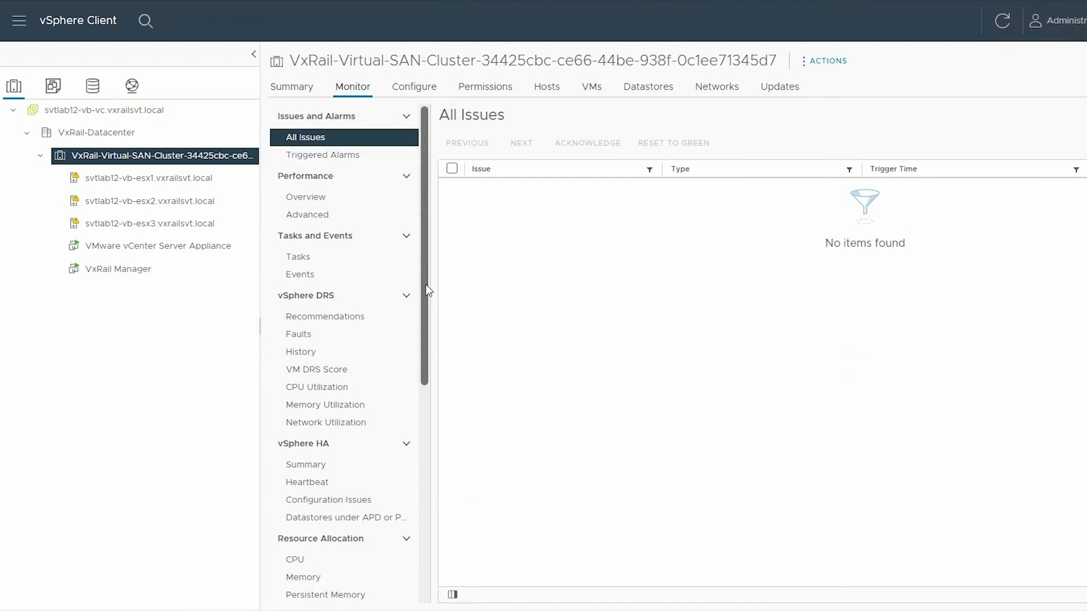
left_click_drag(427, 288, 419, 550)
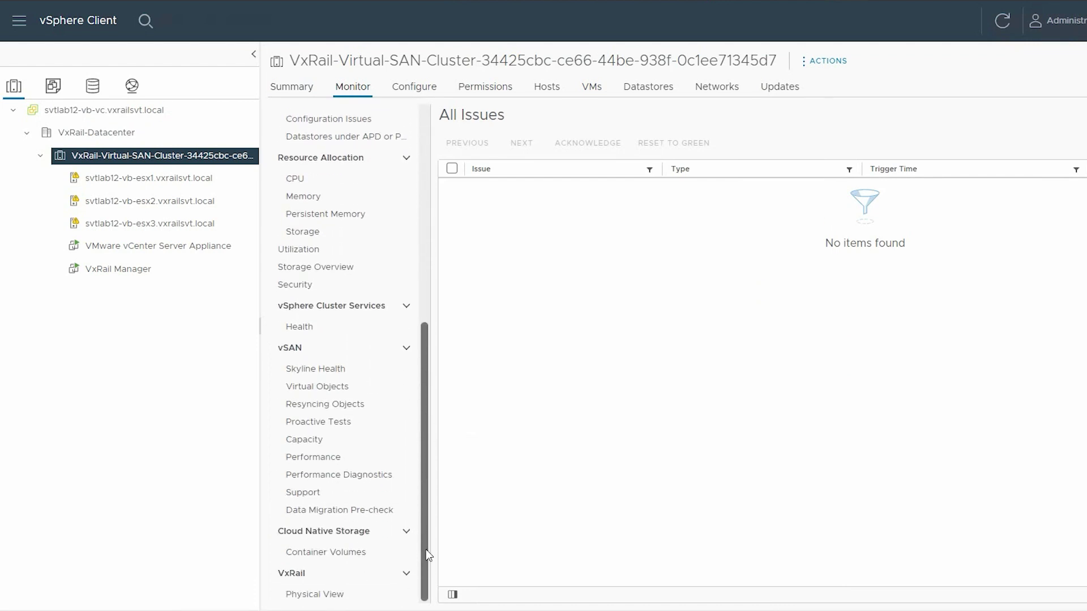
left_click(326, 595)
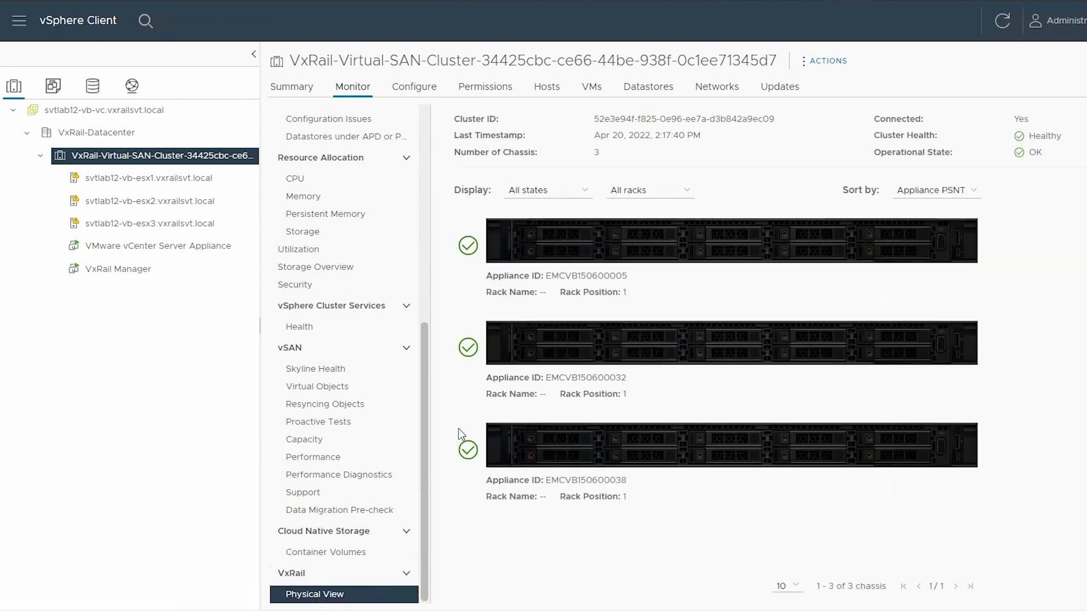
left_click(654, 358)
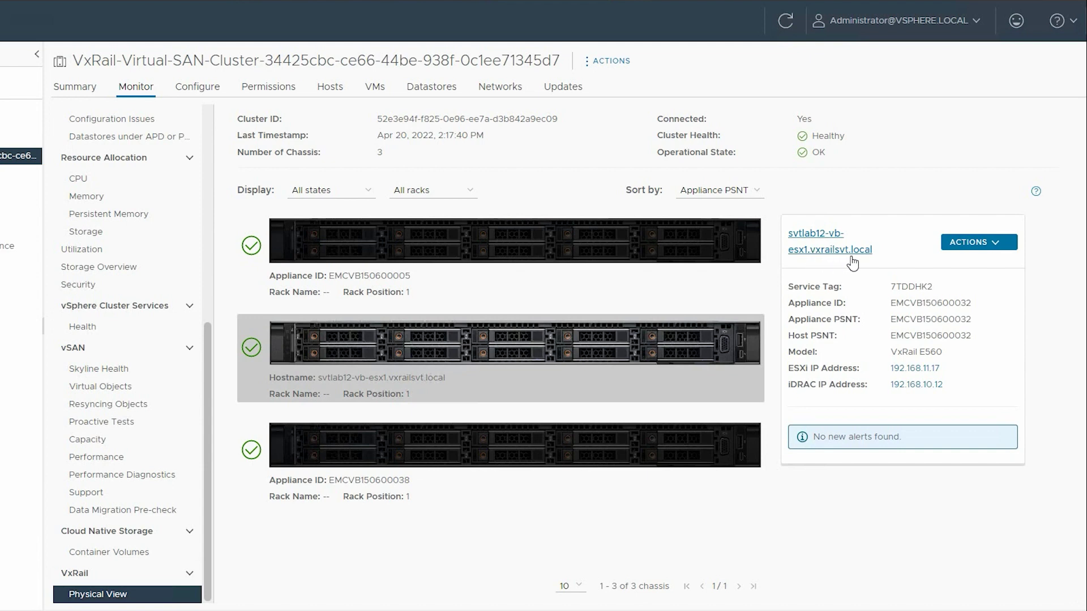
left_click(998, 247)
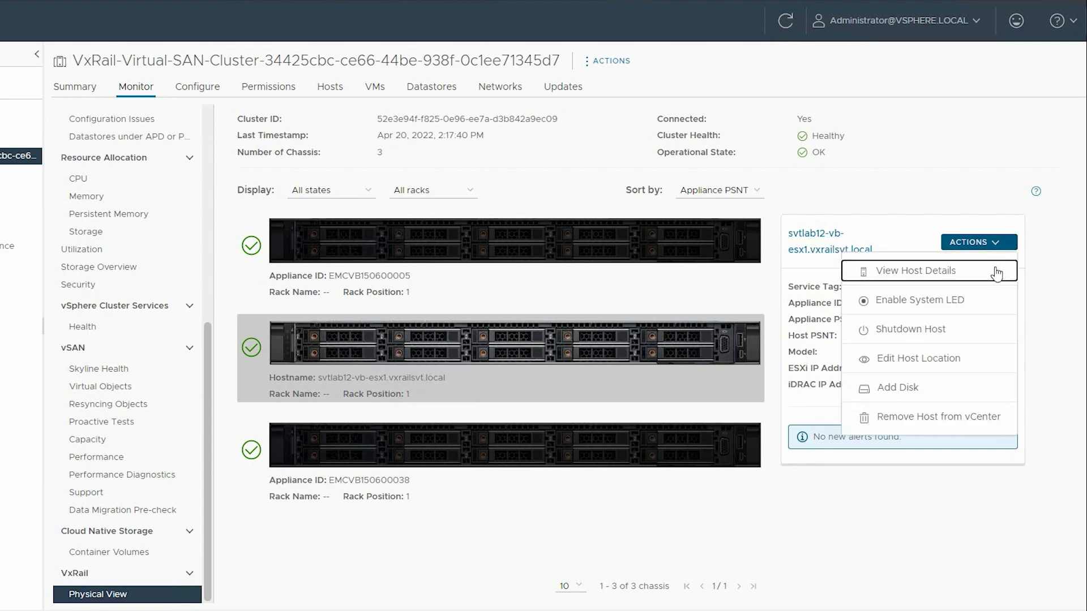
left_click(956, 331)
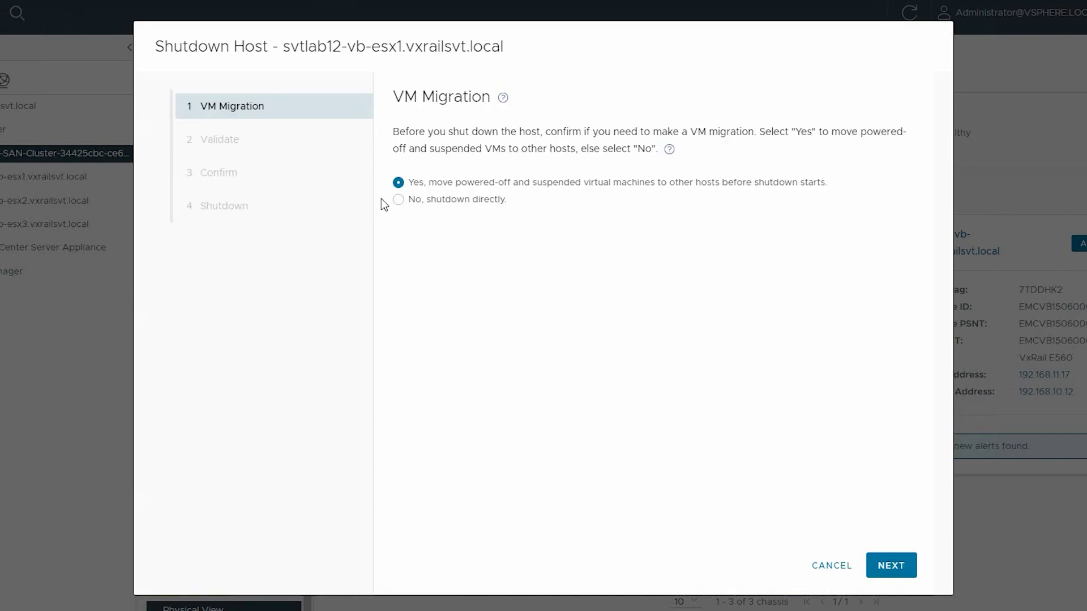
Keep 'Yes, move VMs', pass validation and confirm shutting down svtlab12-vb-esx1.
left_click(875, 566)
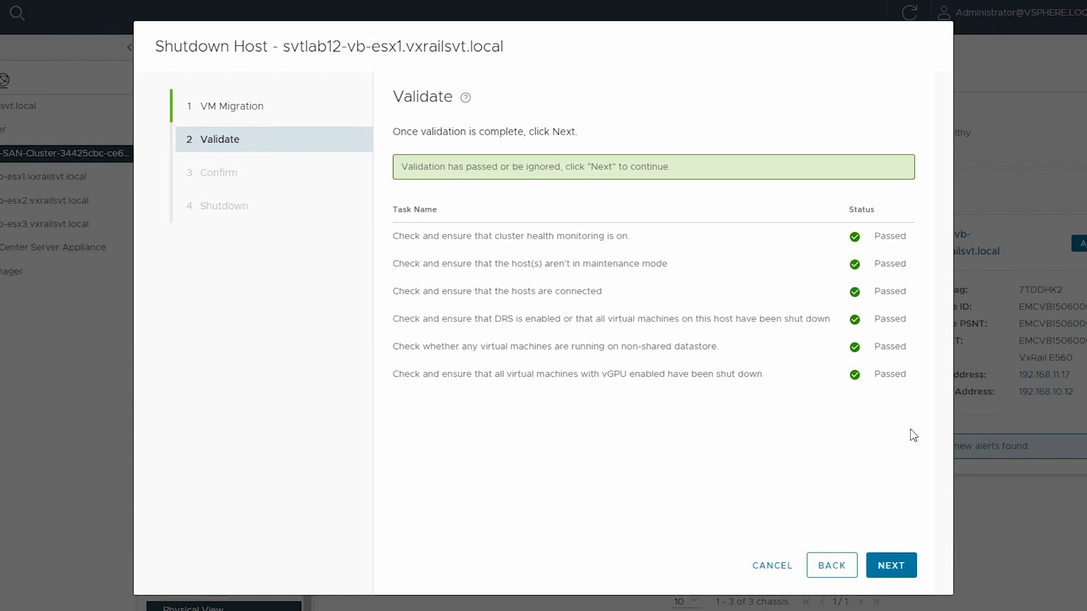
left_click(891, 566)
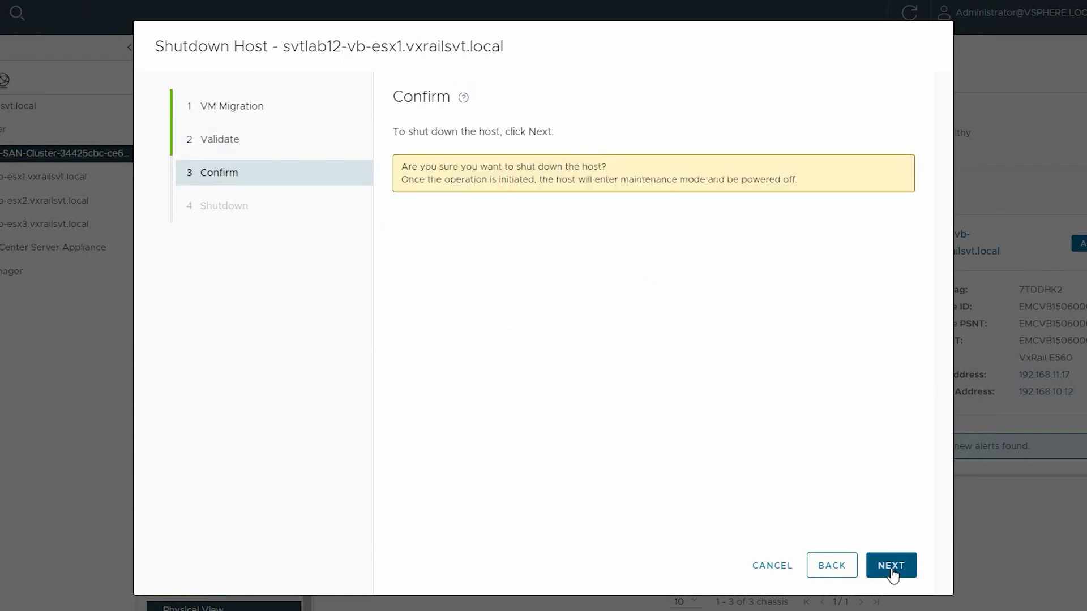
left_click(892, 566)
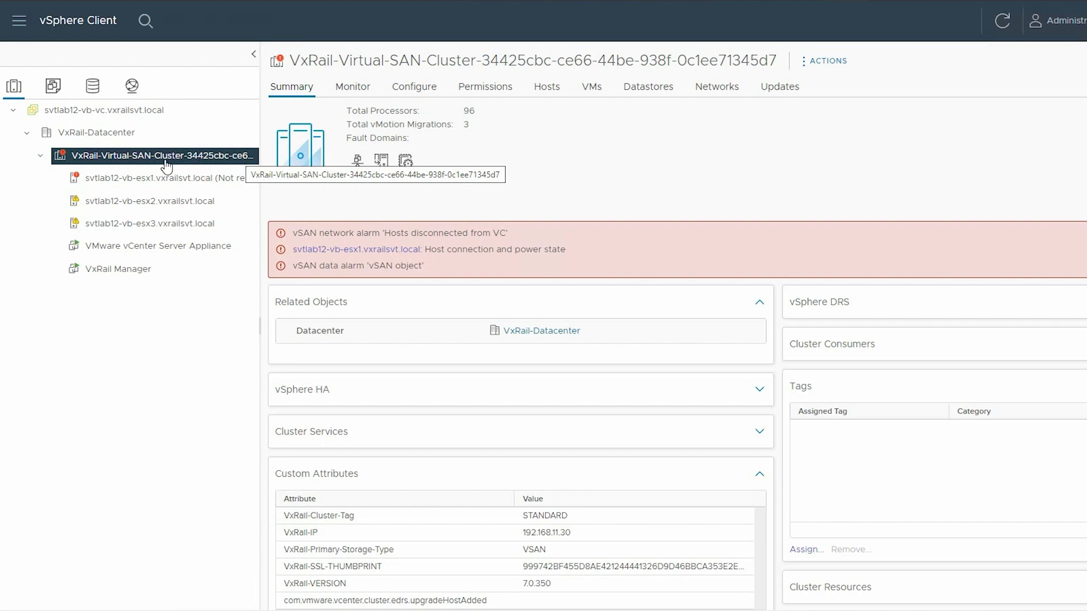
List the cluster's hosts and bring up the Maintenance Mode submenu for the not-responding esx1.
left_click(546, 87)
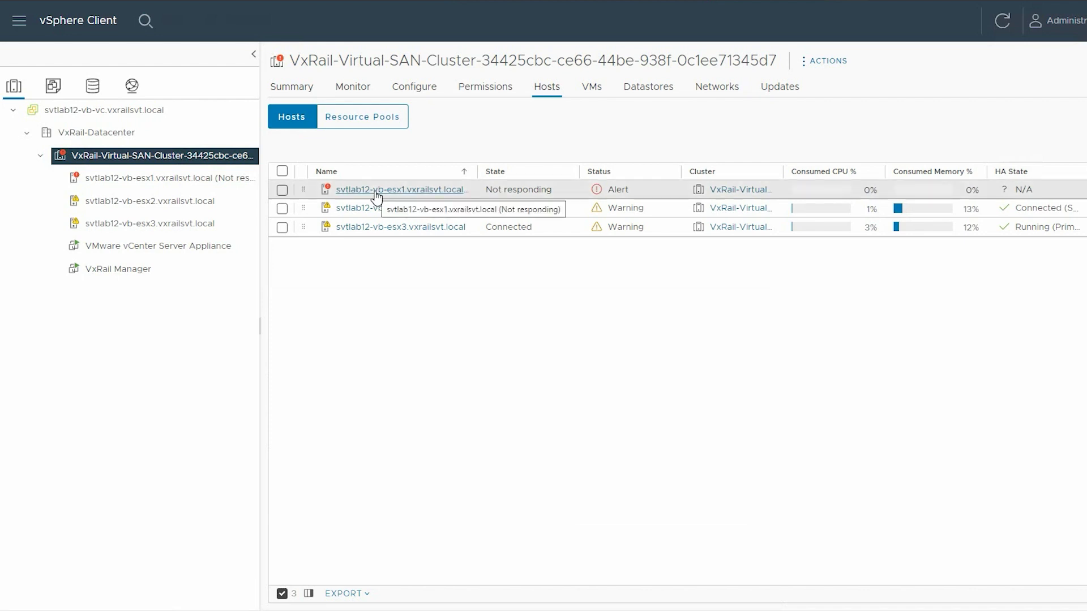
right_click(376, 197)
mouse_move(440, 230)
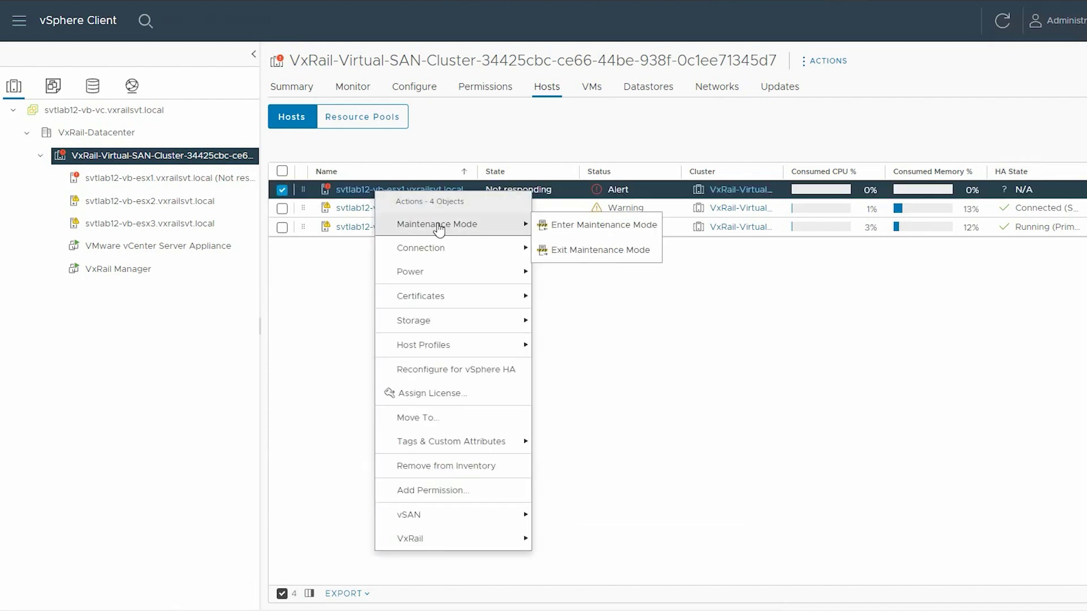